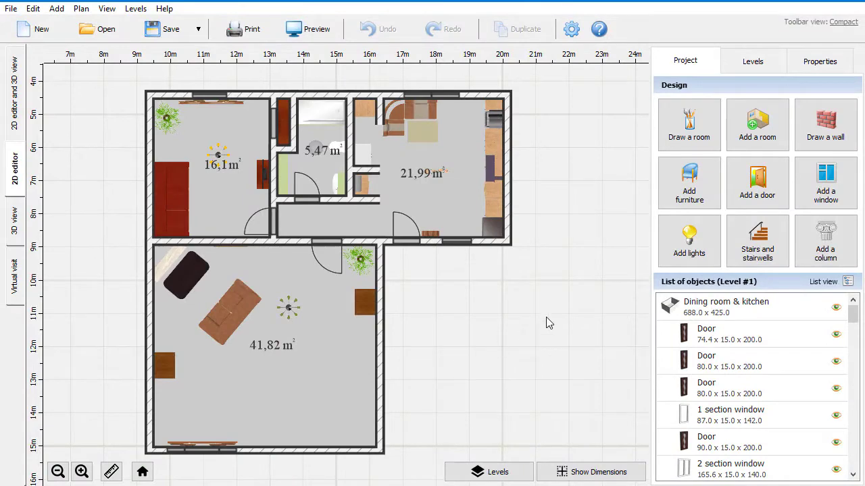
Add an L-shaped left-turn staircase to the plan.
{"action": "left_click", "coordinate": [757, 237]}
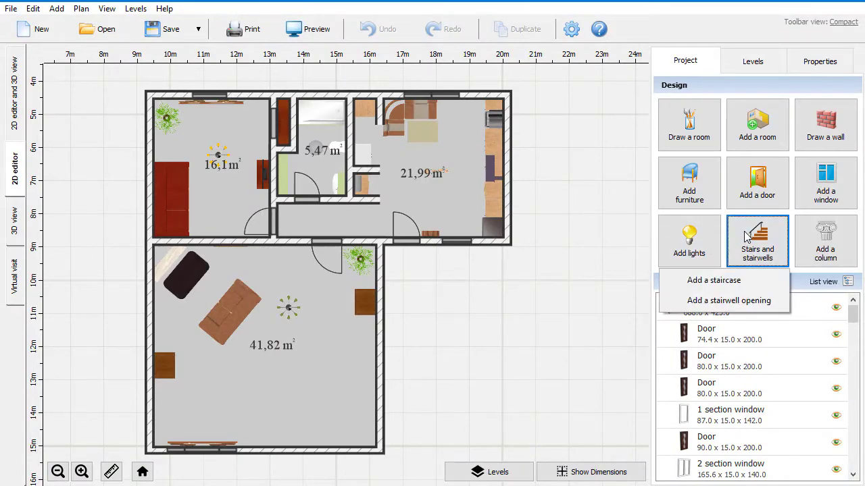
{"action": "left_click", "coordinate": [736, 281]}
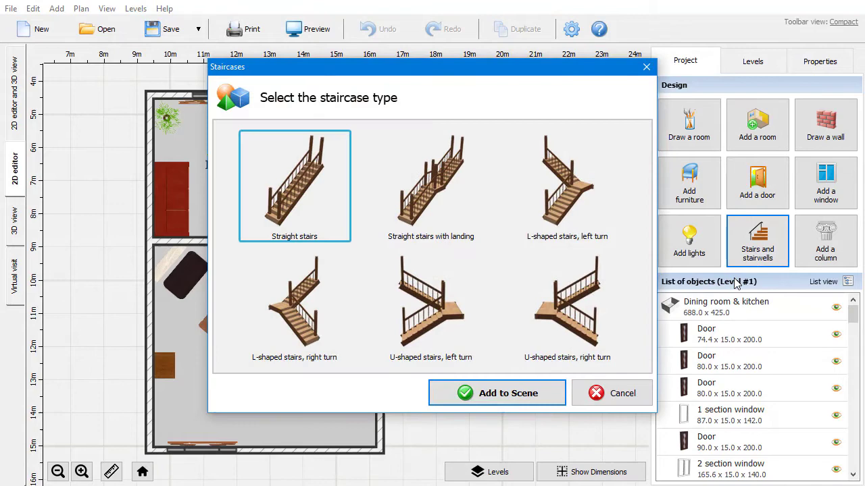
{"action": "left_click", "coordinate": [584, 202]}
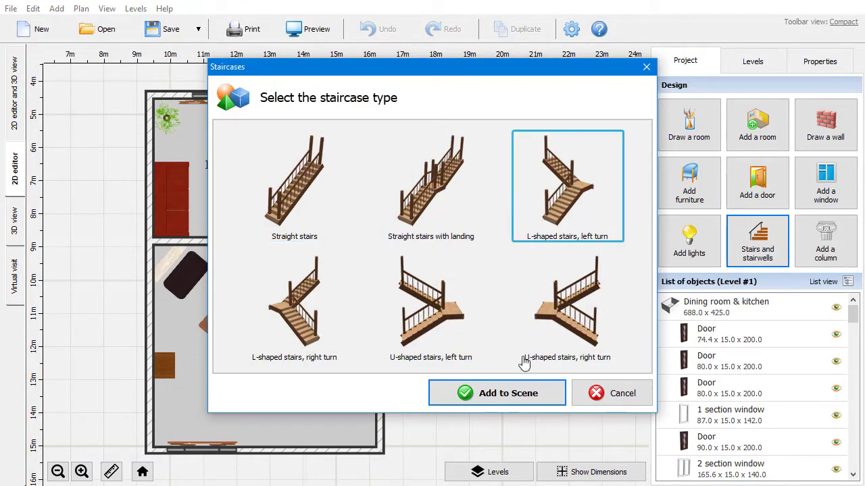
{"action": "left_click", "coordinate": [508, 392]}
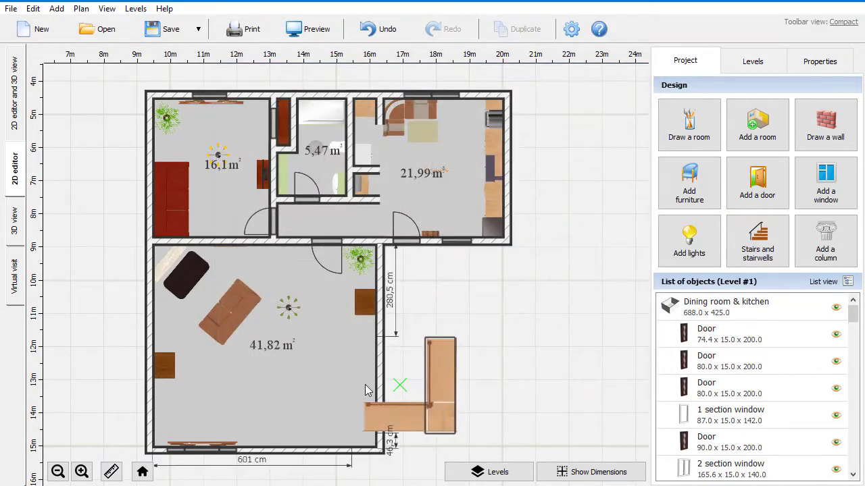
Place and rotate the staircase into the 41.82 m² room's lower right corner, then view it in 3D.
{"action": "left_click", "coordinate": [320, 390]}
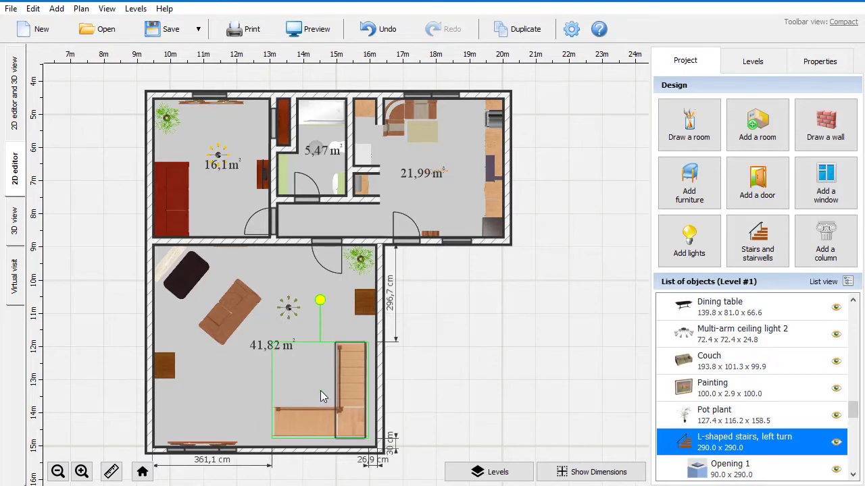
{"action": "mouse_move", "coordinate": [322, 417]}
{"action": "left_mouse_down"}
{"action": "mouse_move", "coordinate": [300, 412]}
{"action": "mouse_move", "coordinate": [295, 421]}
{"action": "mouse_move", "coordinate": [327, 418]}
{"action": "mouse_move", "coordinate": [327, 401]}
{"action": "mouse_move", "coordinate": [317, 411]}
{"action": "left_mouse_up"}
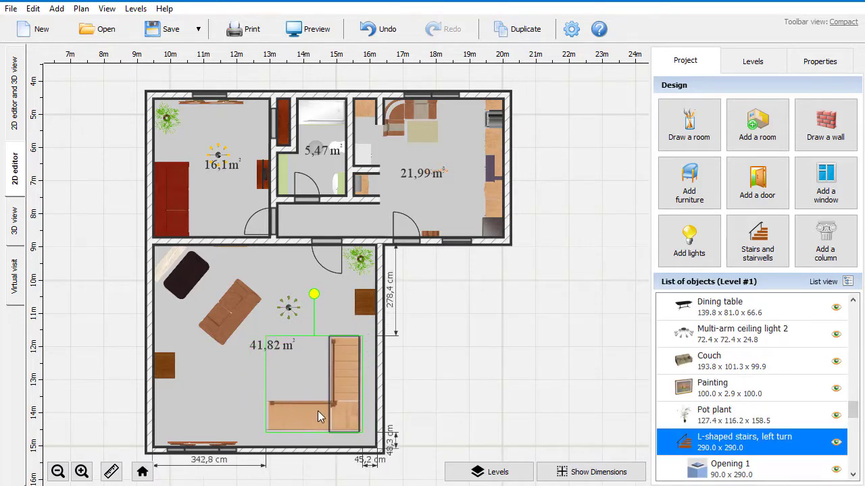
{"action": "left_click_drag", "start_coordinate": [313, 299], "coordinate": [313, 326]}
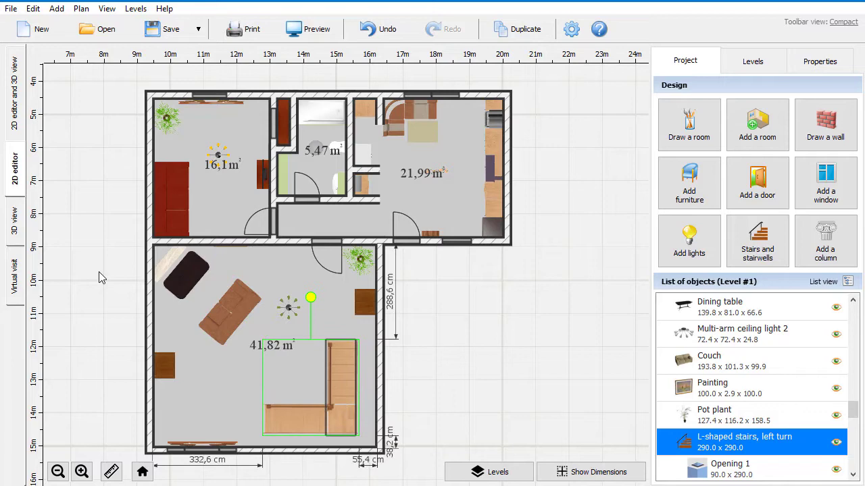
{"action": "left_click", "coordinate": [16, 232]}
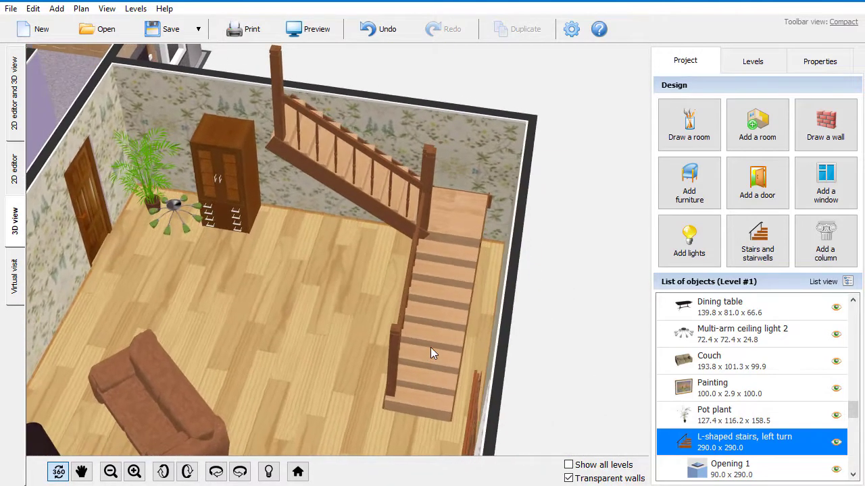
Turn on Show all levels to reveal the upper level and its stair opening.
{"action": "left_click", "coordinate": [570, 466]}
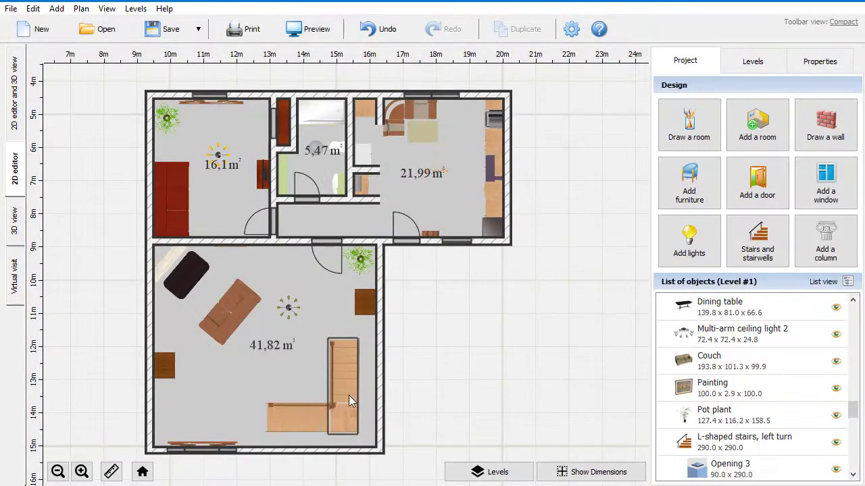
Set the staircase to length 350 cm, height 281 cm and width 350 cm, and check it in 3D.
{"action": "left_click", "coordinate": [296, 410]}
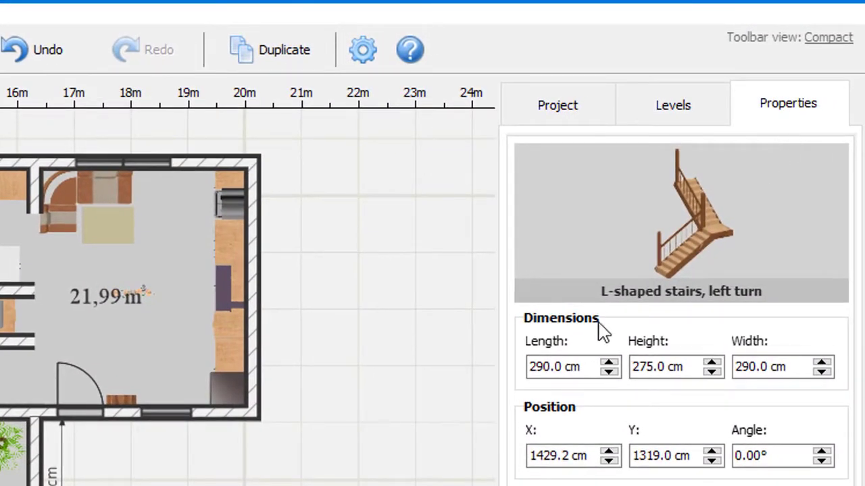
{"action": "left_click", "coordinate": [550, 367]}
{"action": "double_click", "coordinate": [550, 367]}
{"action": "type", "text": "350"}
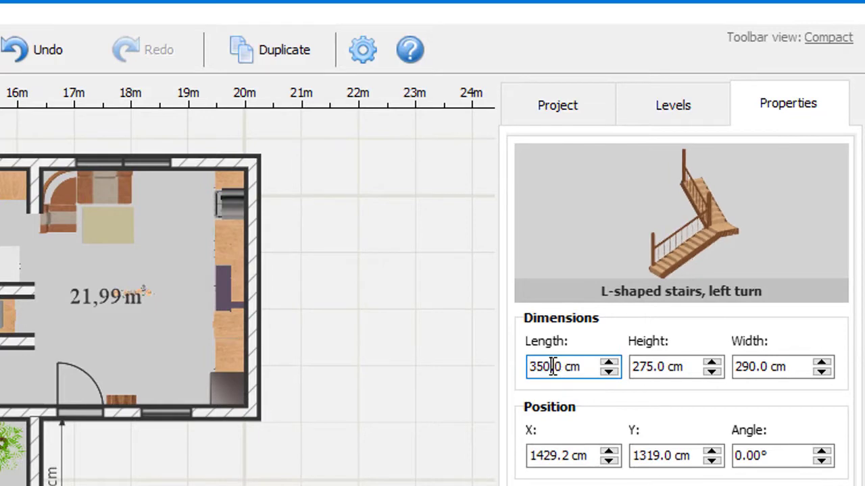
{"action": "double_click", "coordinate": [649, 367]}
{"action": "type", "text": "281"}
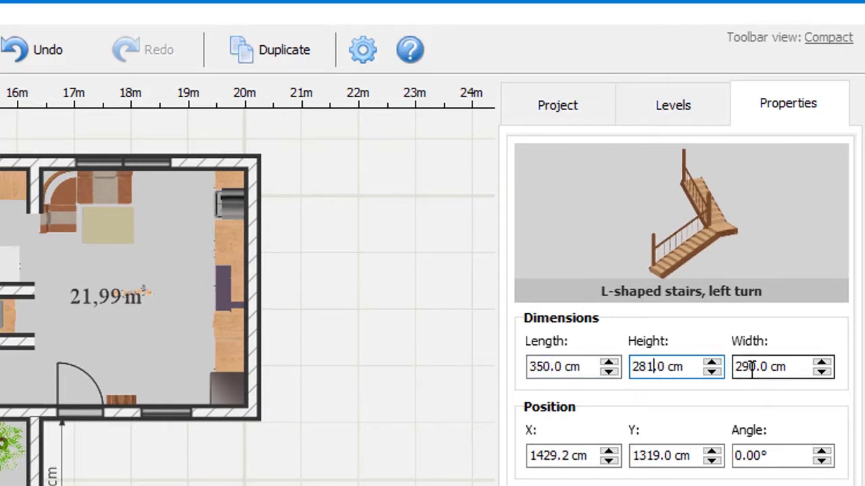
{"action": "double_click", "coordinate": [760, 367]}
{"action": "type", "text": "350"}
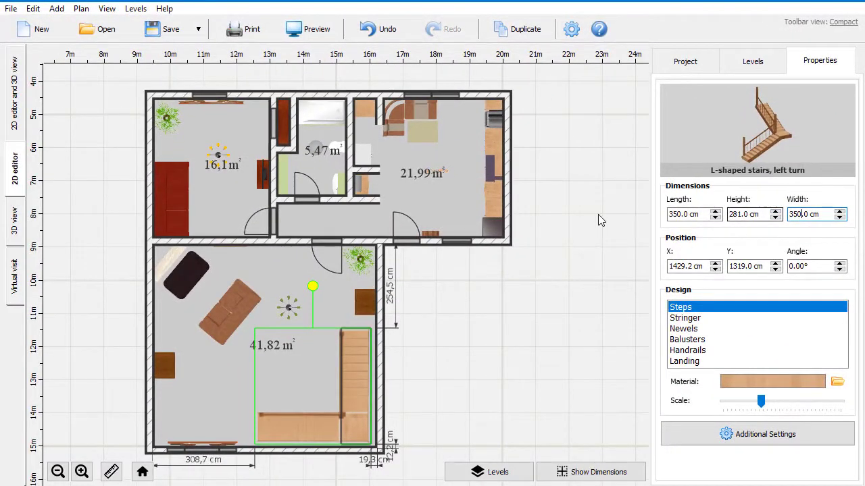
{"action": "left_click", "coordinate": [14, 220]}
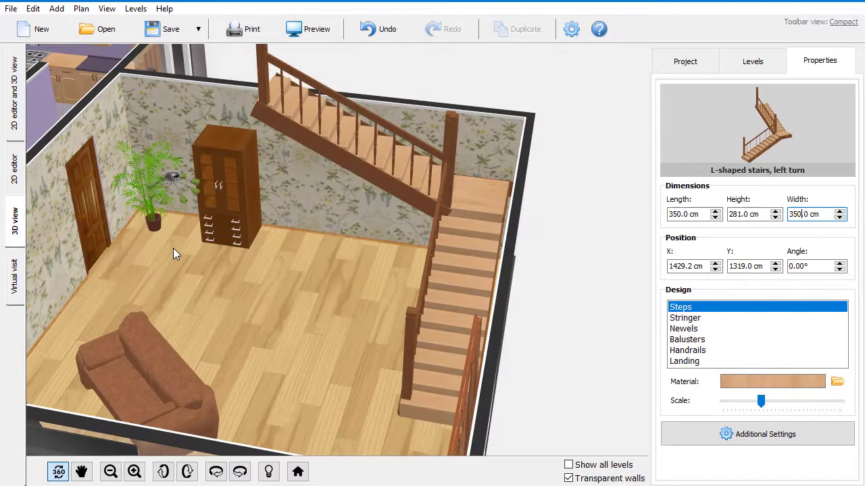
{"action": "left_click_drag", "start_coordinate": [173, 250], "coordinate": [214, 248]}
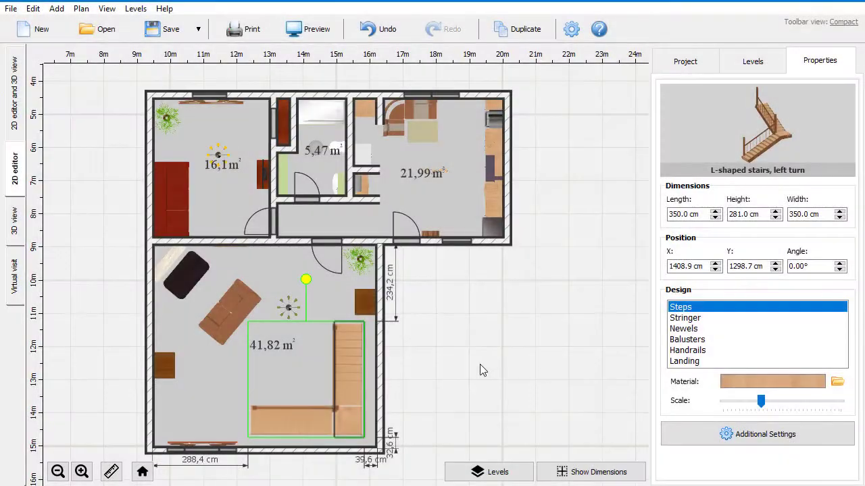
In the Staircase Constructor, raise the riser height, set tread depth to 60 cm and the top flight to 6 steps.
{"action": "left_click", "coordinate": [725, 434]}
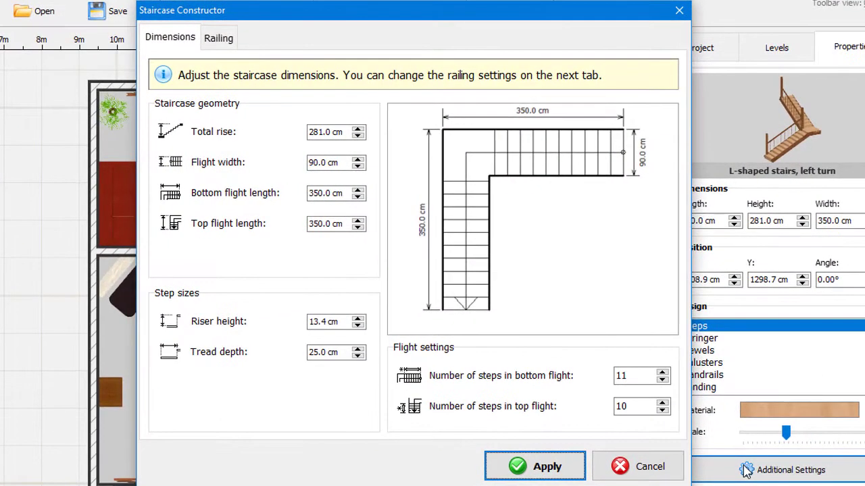
{"action": "left_click", "coordinate": [358, 318]}
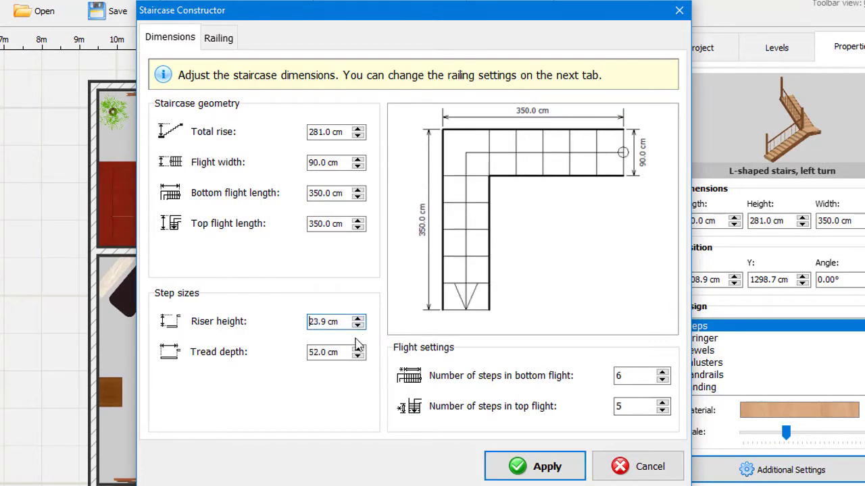
{"action": "left_click", "coordinate": [358, 351]}
{"action": "left_click", "coordinate": [358, 351]}
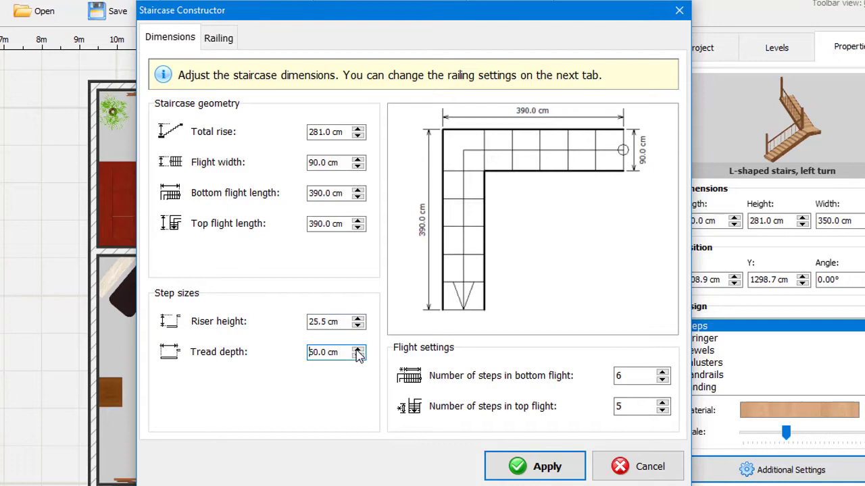
{"action": "left_click", "coordinate": [662, 403]}
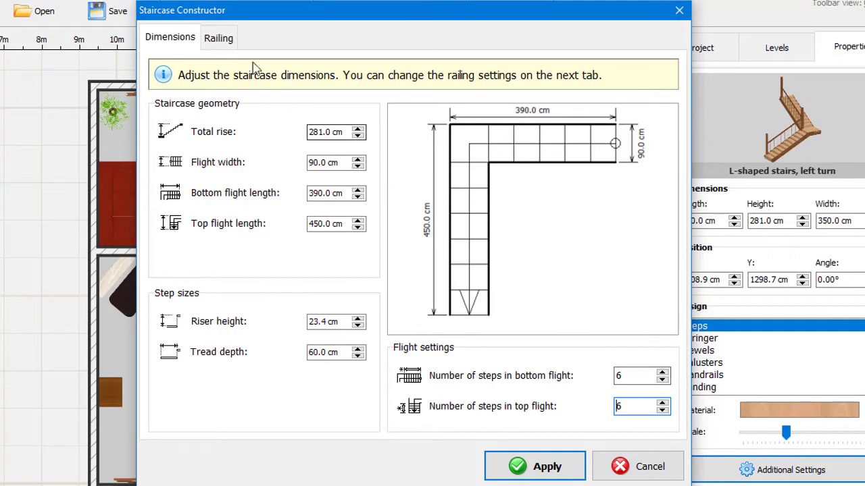
Remove all balusters and both flights' left handrails, then apply the new staircase settings.
{"action": "left_click", "coordinate": [223, 38]}
{"action": "left_click", "coordinate": [406, 362]}
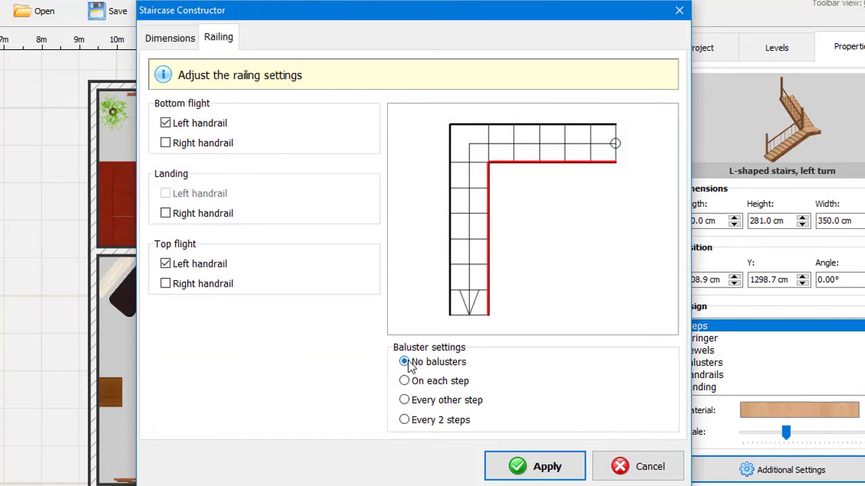
{"action": "left_click", "coordinate": [169, 125]}
{"action": "left_click", "coordinate": [169, 265]}
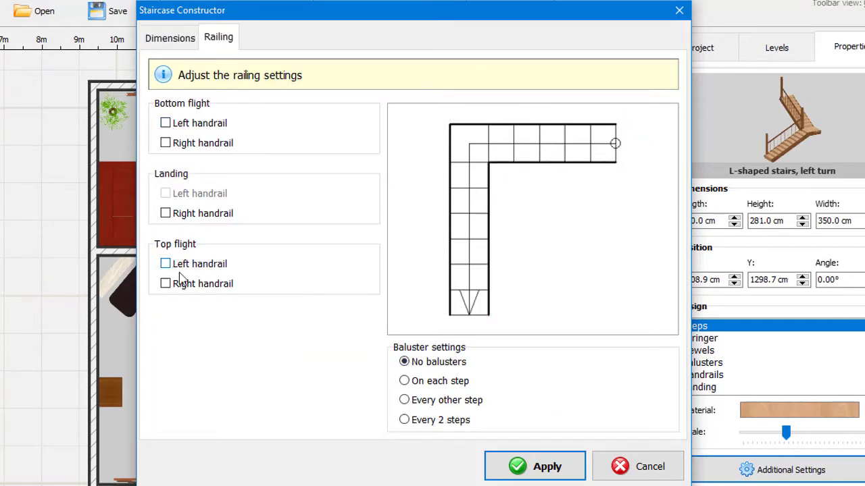
{"action": "left_click", "coordinate": [534, 467]}
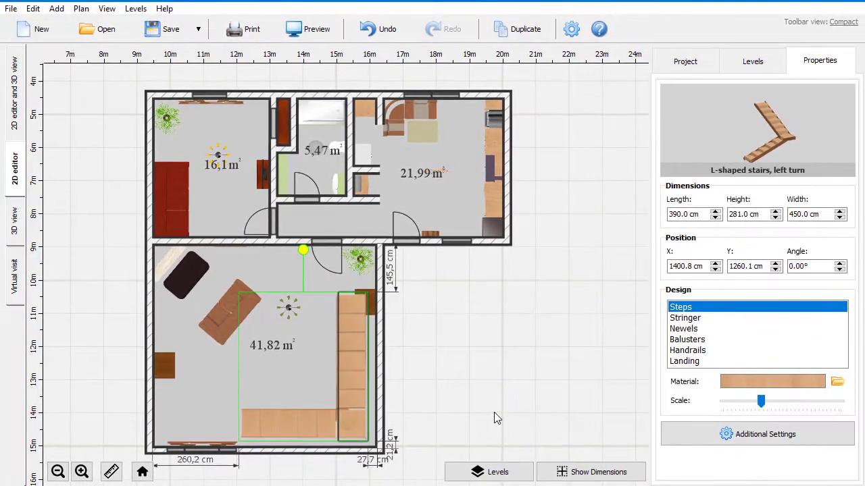
Orbit the 3D view to inspect the rebuilt, railing-free staircase.
{"action": "left_click", "coordinate": [24, 223]}
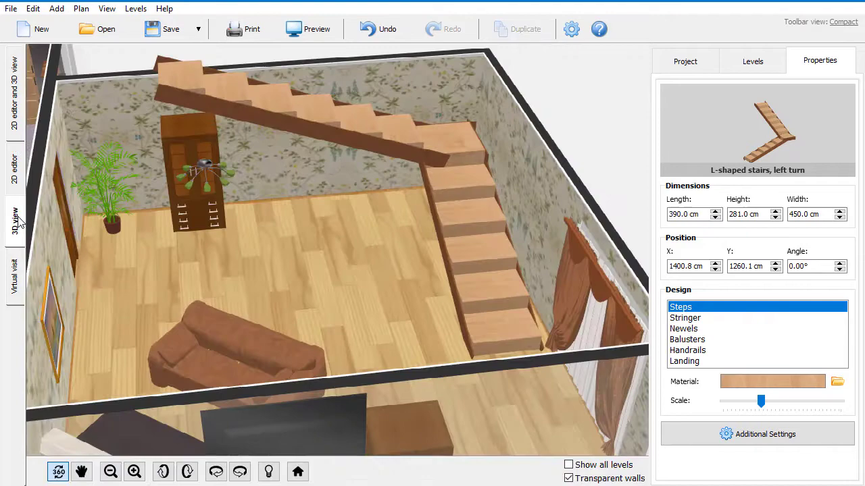
{"action": "left_click_drag", "start_coordinate": [300, 306], "coordinate": [314, 324]}
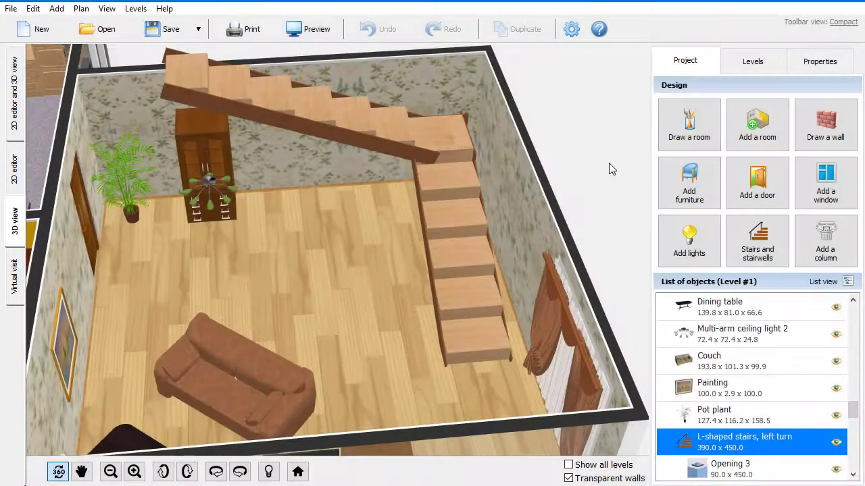
Reopen the staircase properties and select Steps as the part in the Design list.
{"action": "left_click", "coordinate": [814, 64]}
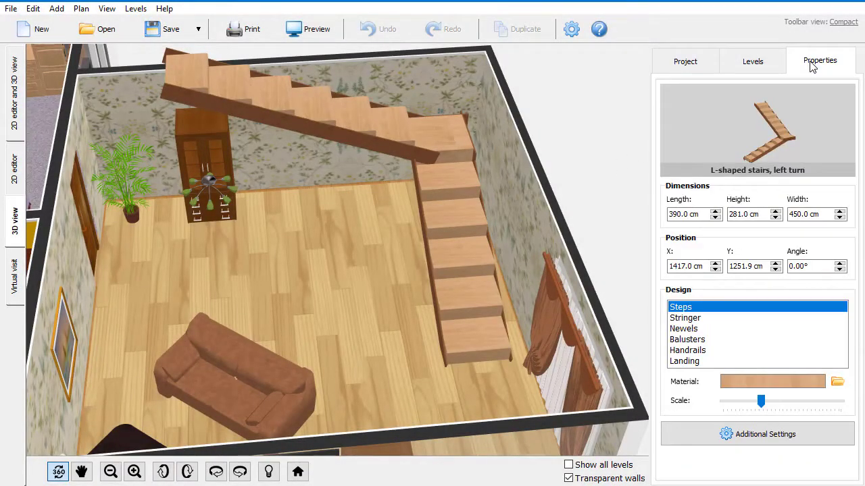
{"action": "left_click", "coordinate": [688, 317]}
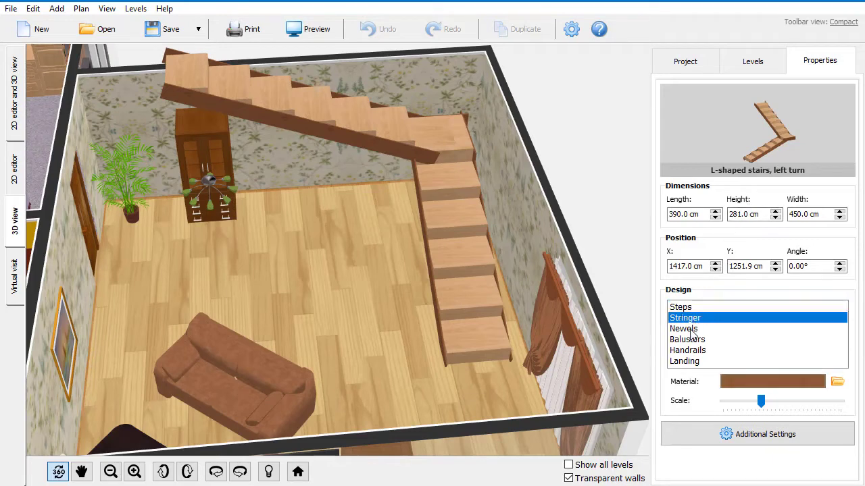
{"action": "left_click", "coordinate": [687, 339]}
{"action": "left_click", "coordinate": [685, 362]}
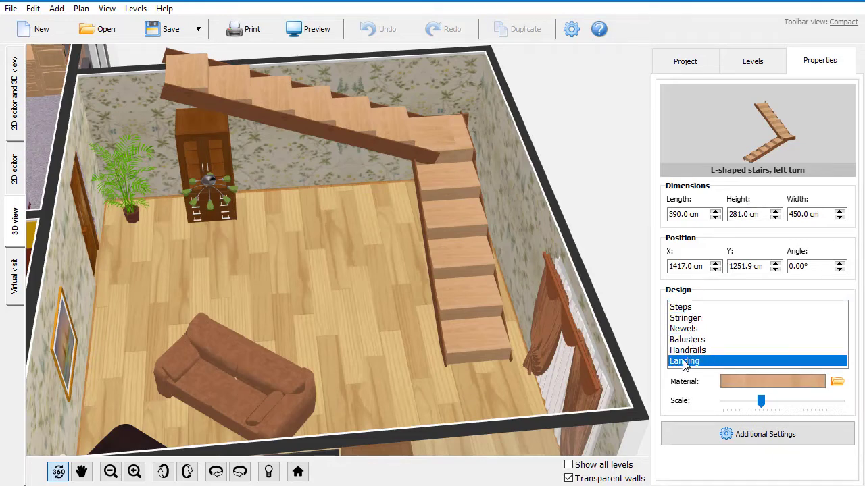
{"action": "left_click", "coordinate": [689, 307]}
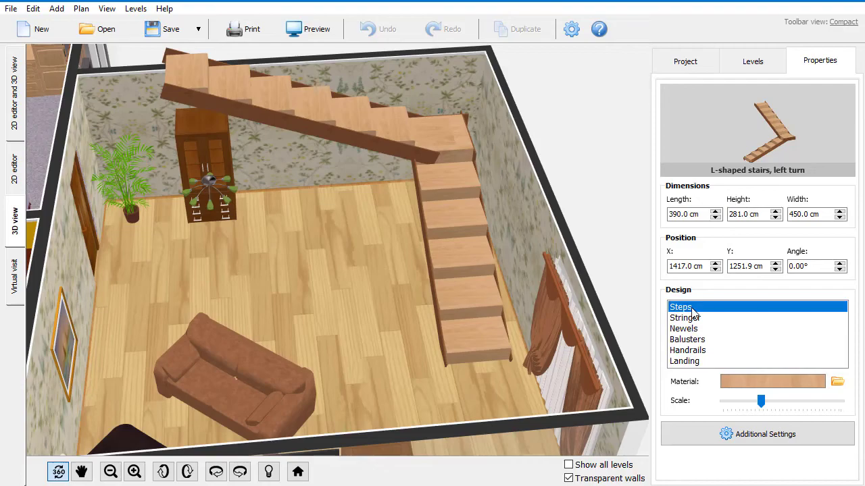
Apply the plain brown fabric material to the steps and lower its texture scale.
{"action": "left_click", "coordinate": [761, 383]}
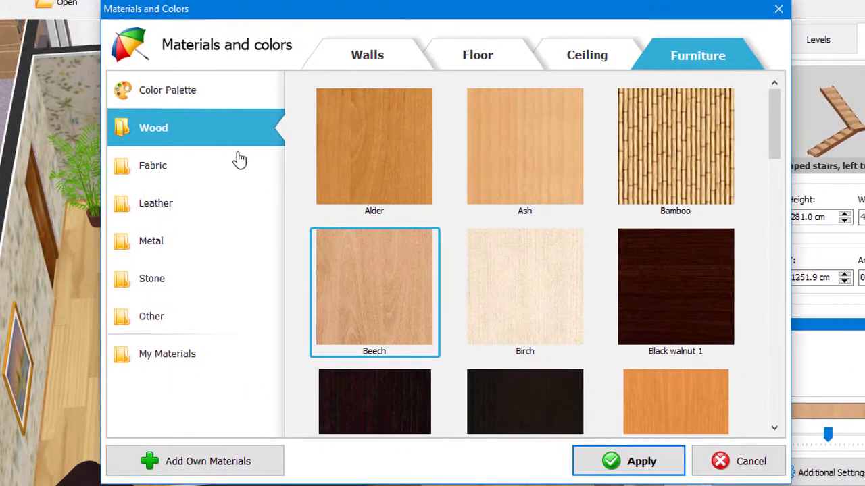
{"action": "left_click", "coordinate": [141, 277]}
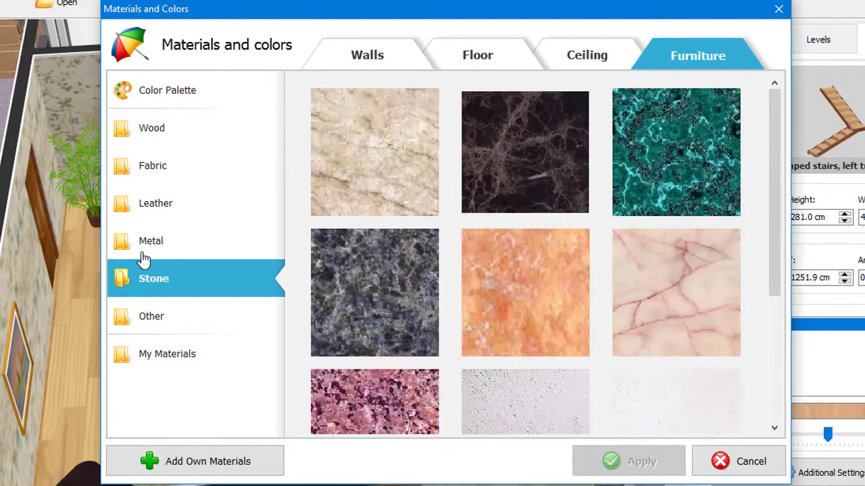
{"action": "left_click", "coordinate": [144, 248]}
{"action": "left_click", "coordinate": [159, 169]}
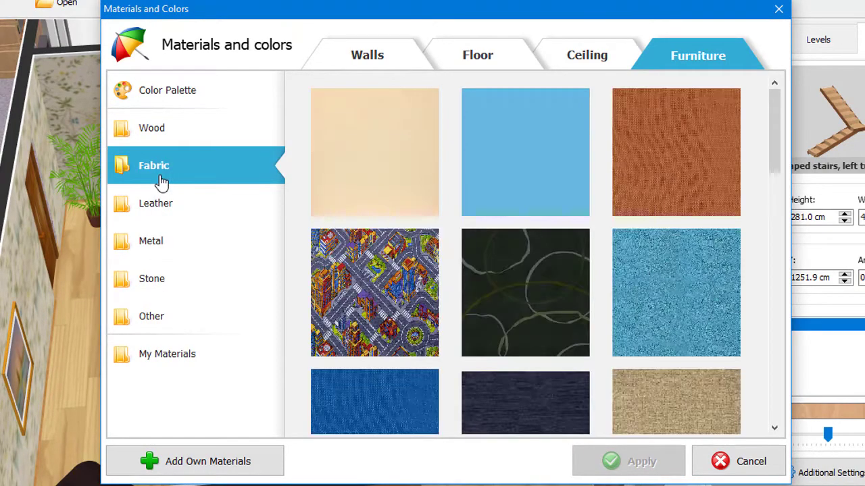
{"action": "left_click_drag", "start_coordinate": [769, 152], "coordinate": [762, 235]}
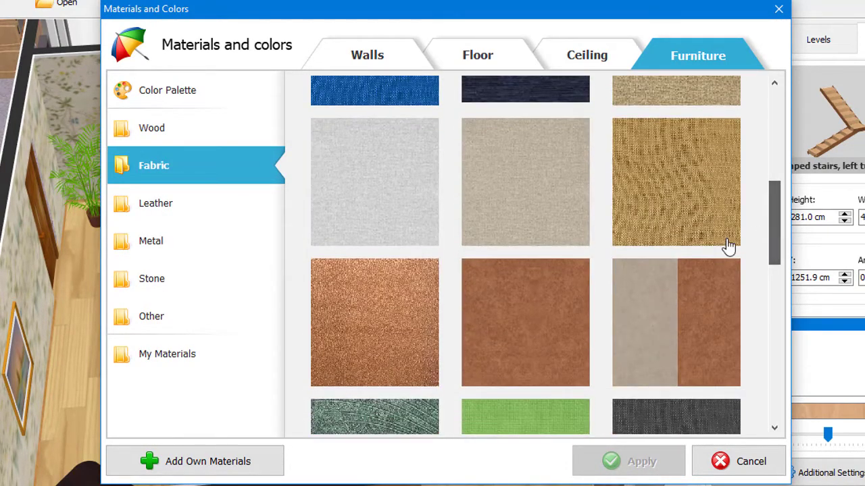
{"action": "left_click", "coordinate": [567, 305]}
{"action": "left_click", "coordinate": [622, 451]}
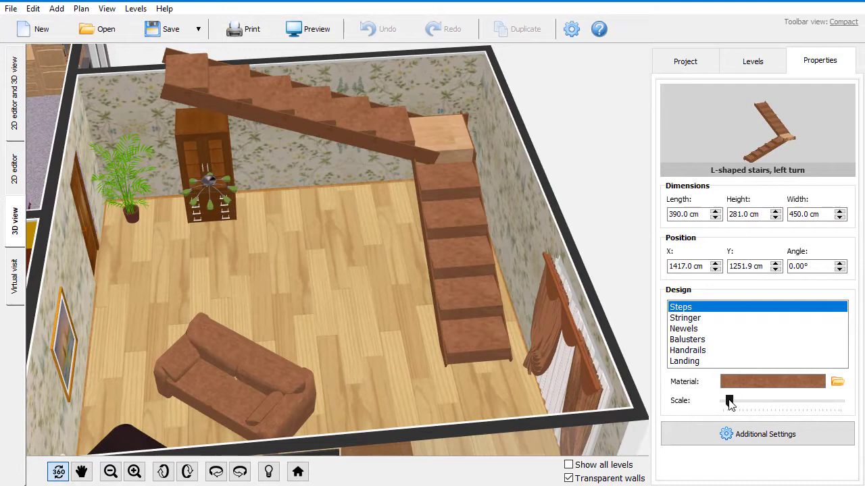
{"action": "mouse_move", "coordinate": [729, 402]}
{"action": "left_mouse_down"}
{"action": "mouse_move", "coordinate": [779, 401]}
{"action": "mouse_move", "coordinate": [733, 401]}
{"action": "left_mouse_up"}
Give the stair stringer a Red oak wood material.
{"action": "left_click", "coordinate": [704, 319]}
{"action": "left_click", "coordinate": [749, 379]}
{"action": "scroll", "coordinate": [716, 328], "scroll_direction": "up", "scroll_amount": 2}
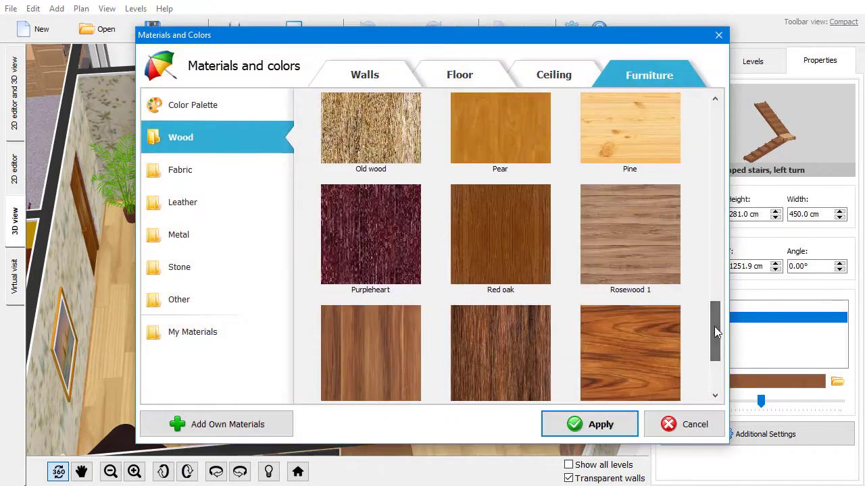
{"action": "left_click", "coordinate": [498, 241]}
{"action": "left_click", "coordinate": [594, 423]}
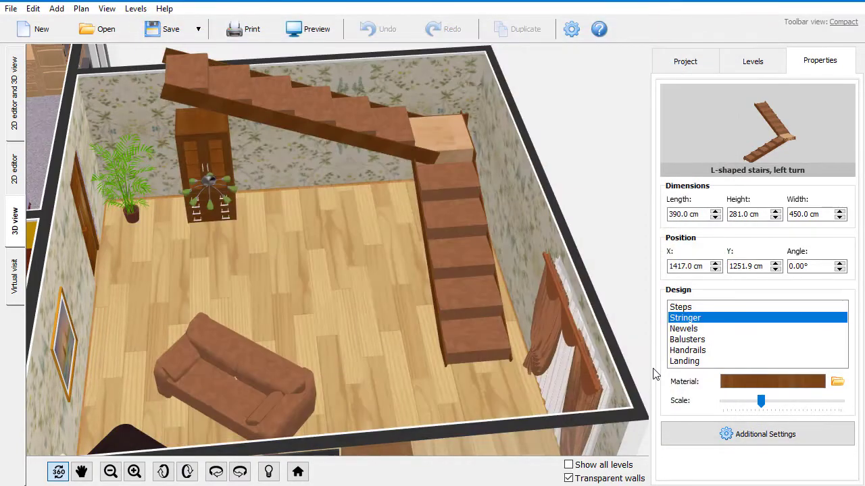
Give the landing Red oak wood as well, then reselect the Steps part.
{"action": "left_click", "coordinate": [676, 361]}
{"action": "left_click", "coordinate": [749, 382]}
{"action": "left_click_drag", "start_coordinate": [717, 139], "coordinate": [530, 301]}
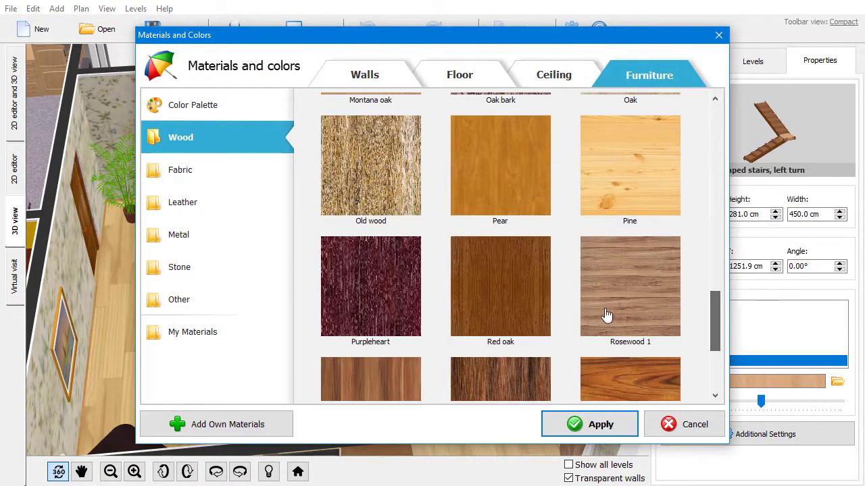
{"action": "left_click", "coordinate": [530, 302]}
{"action": "left_click", "coordinate": [594, 425]}
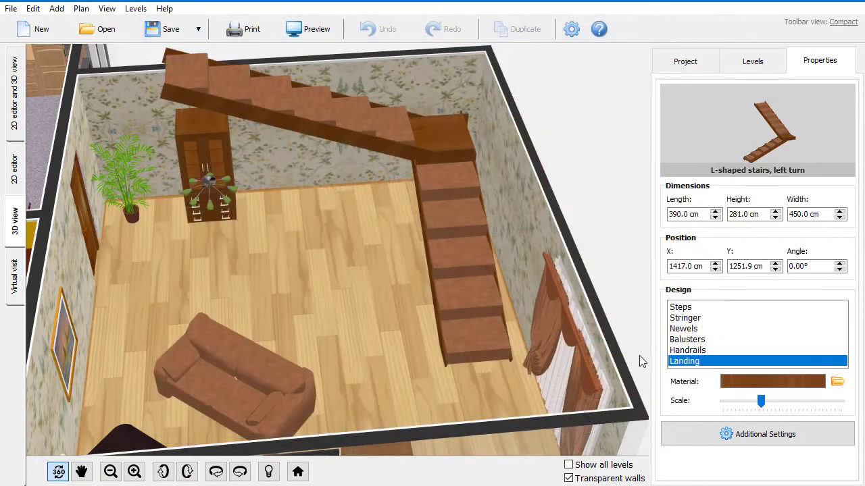
{"action": "left_click", "coordinate": [680, 307]}
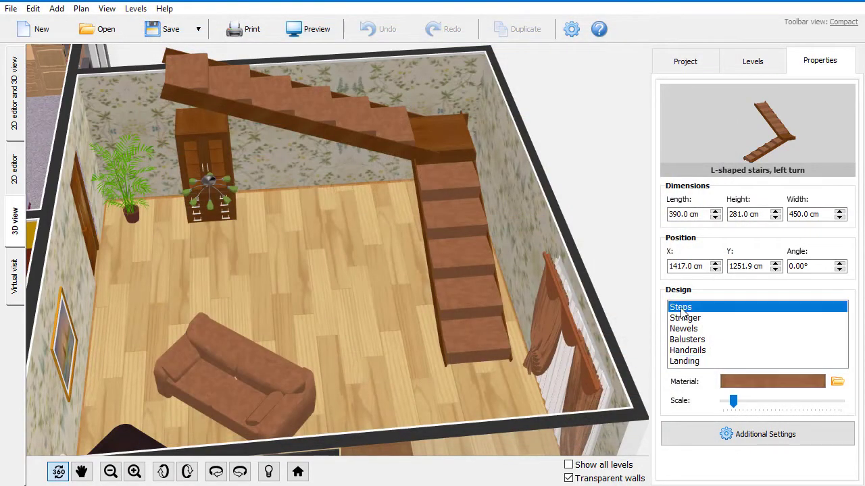
Load the carpeting-texture_(17) image as a new own material.
{"action": "left_click", "coordinate": [760, 382]}
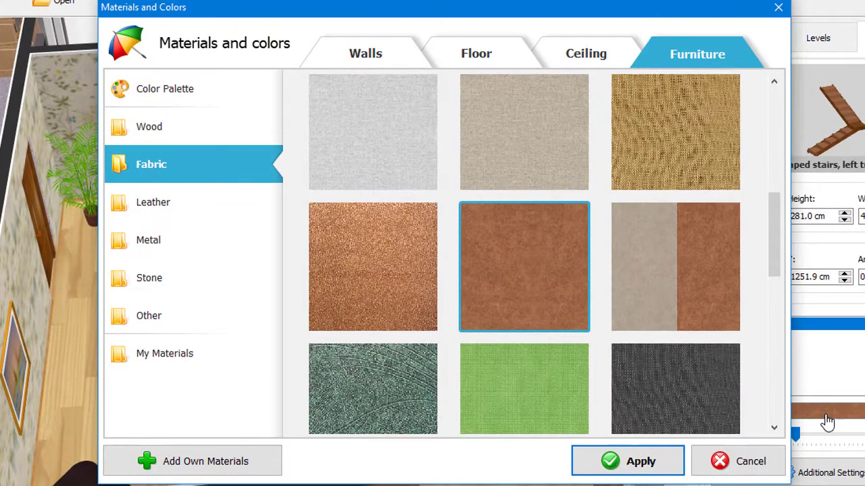
{"action": "left_click", "coordinate": [256, 462]}
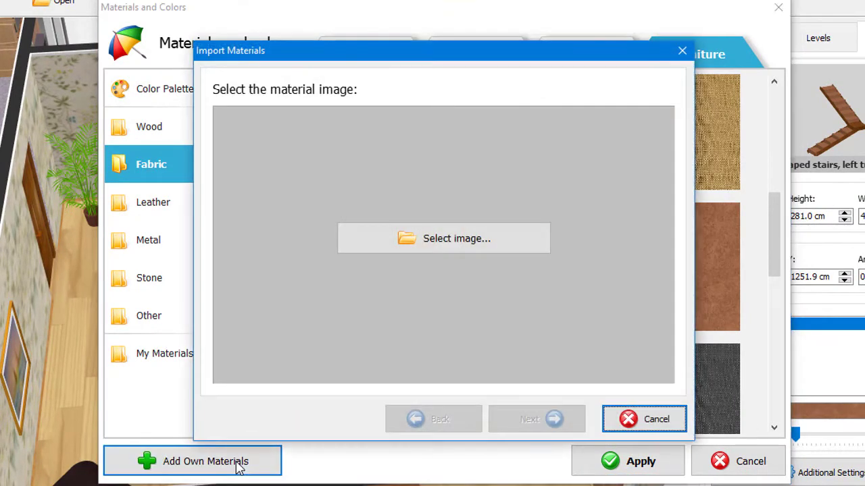
{"action": "left_click", "coordinate": [440, 242]}
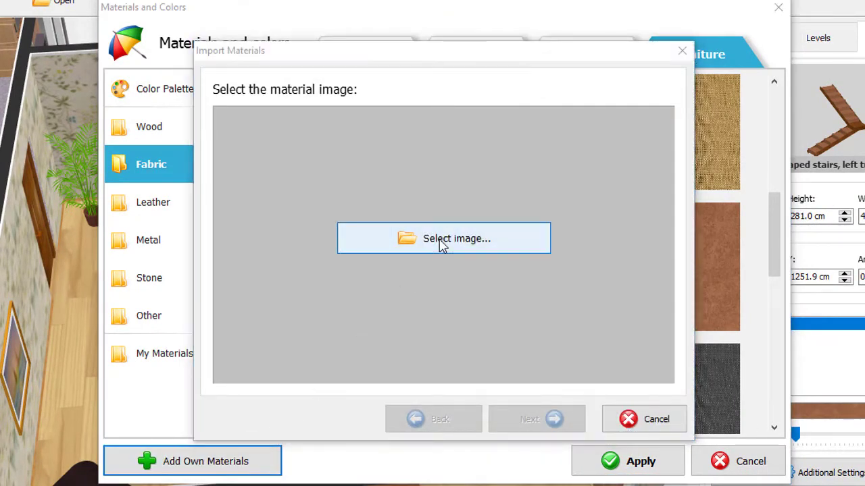
{"action": "left_click", "coordinate": [568, 259]}
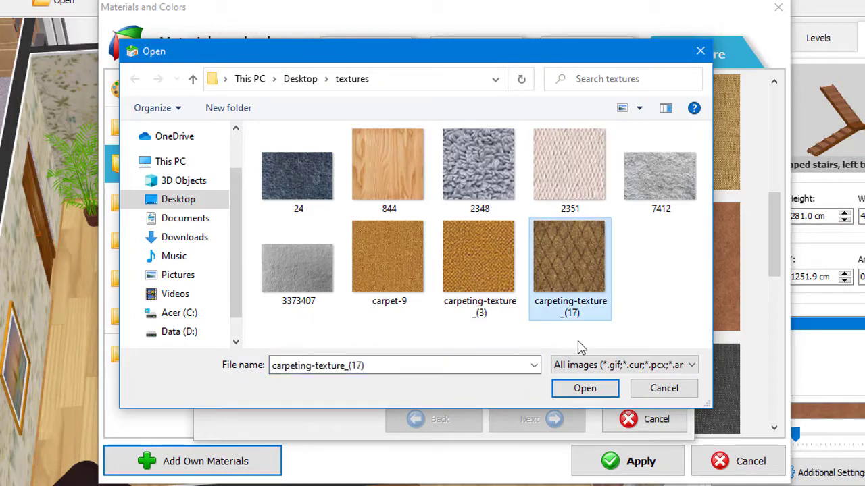
{"action": "left_click", "coordinate": [585, 388]}
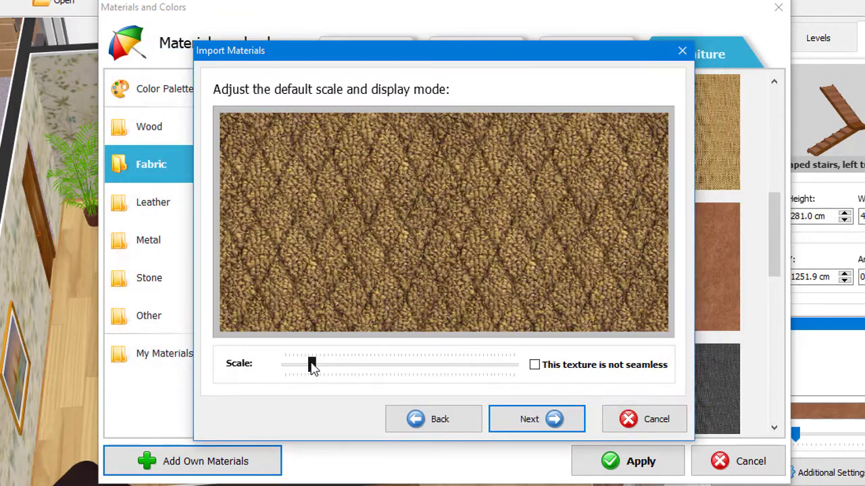
Make the carpet pattern denser, keep it in the Furniture category, finish, and select the new tile.
{"action": "left_click_drag", "start_coordinate": [311, 365], "coordinate": [344, 365]}
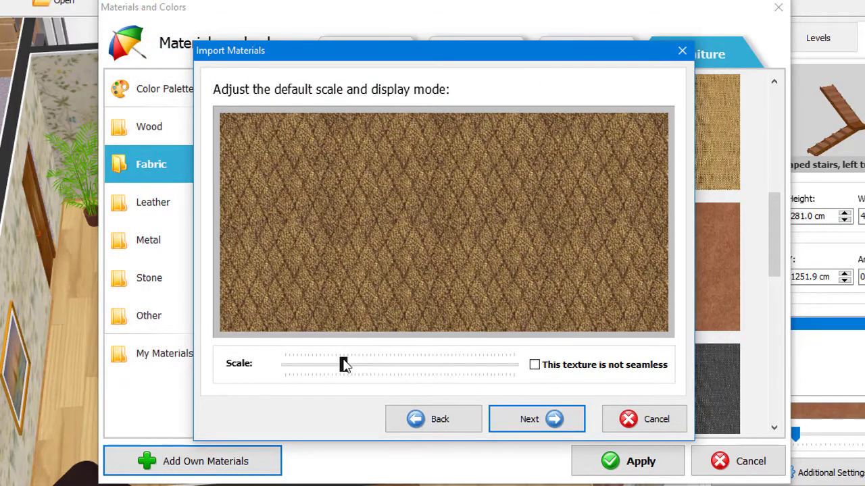
{"action": "left_click", "coordinate": [523, 418]}
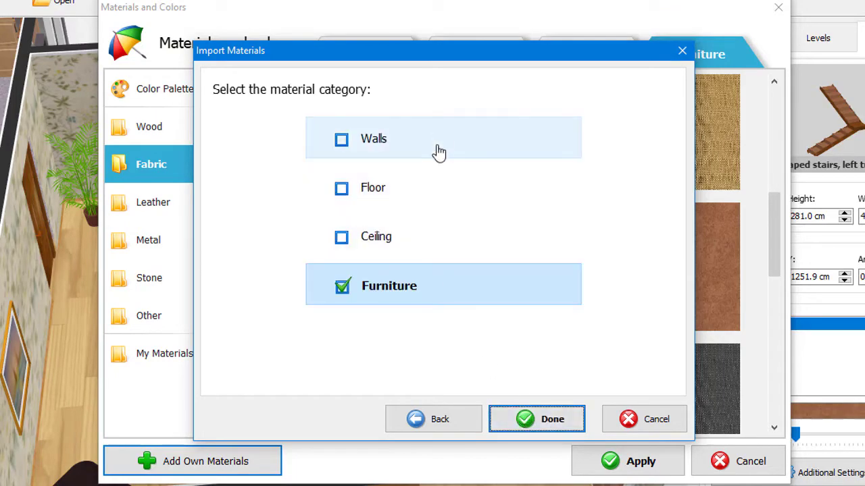
{"action": "left_click", "coordinate": [531, 424]}
{"action": "left_click", "coordinate": [401, 225]}
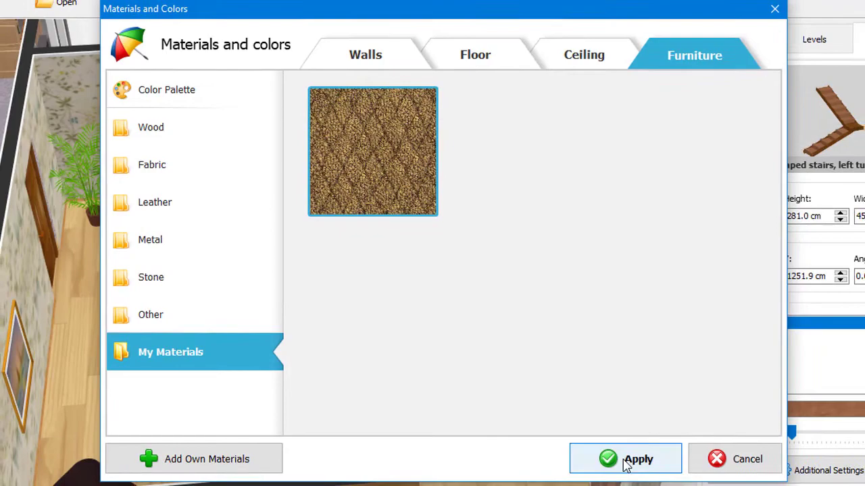
Apply the imported carpet to the stair steps, enlarge its texture scale, and inspect it in 3D.
{"action": "left_click", "coordinate": [633, 462]}
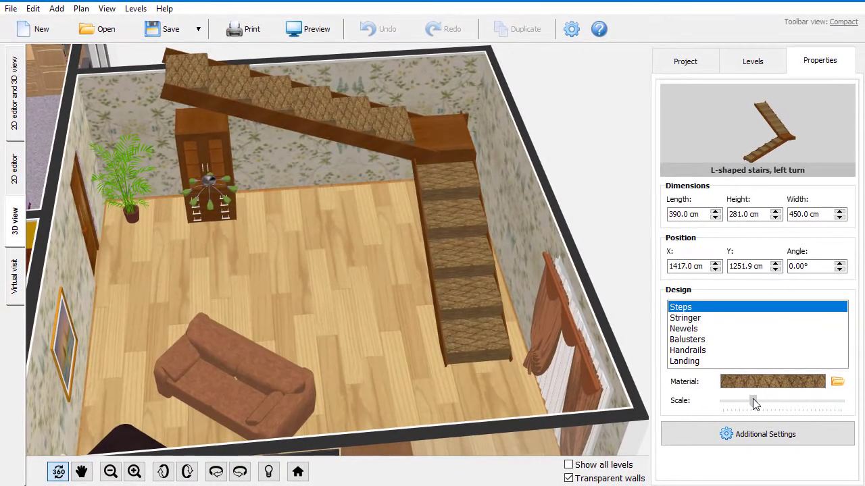
{"action": "left_click_drag", "start_coordinate": [753, 399], "coordinate": [803, 401]}
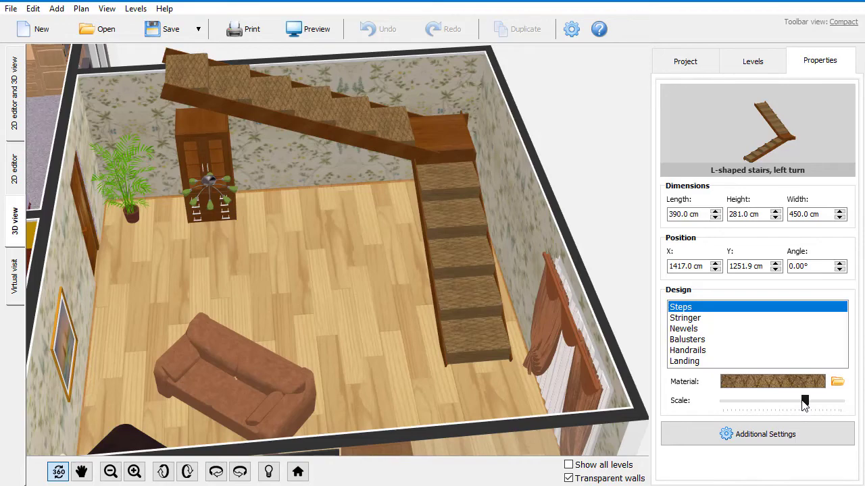
{"action": "mouse_move", "coordinate": [409, 386]}
{"action": "left_mouse_down"}
{"action": "mouse_move", "coordinate": [469, 389]}
{"action": "mouse_move", "coordinate": [372, 384]}
{"action": "mouse_move", "coordinate": [418, 379]}
{"action": "left_mouse_up"}
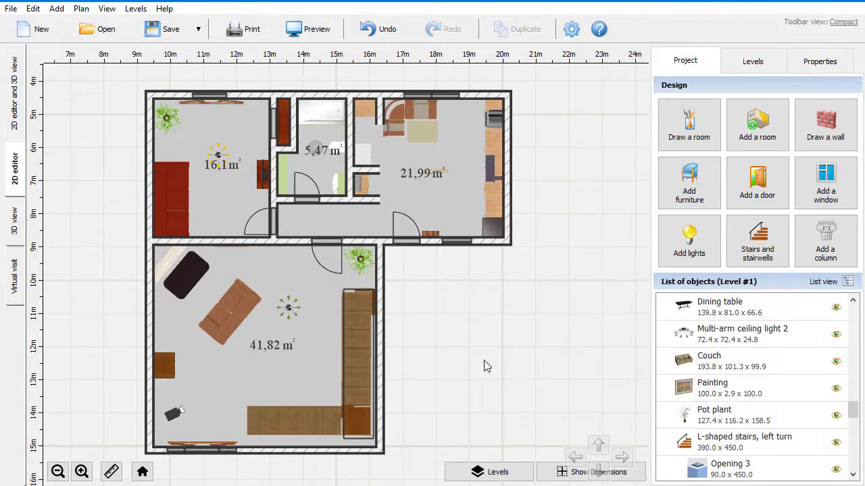
{"action": "left_click", "coordinate": [23, 261]}
{"action": "mouse_move", "coordinate": [271, 317]}
{"action": "left_mouse_down"}
{"action": "mouse_move", "coordinate": [314, 347]}
{"action": "mouse_move", "coordinate": [355, 331]}
{"action": "mouse_move", "coordinate": [658, 338]}
{"action": "mouse_move", "coordinate": [215, 312]}
{"action": "left_mouse_up"}
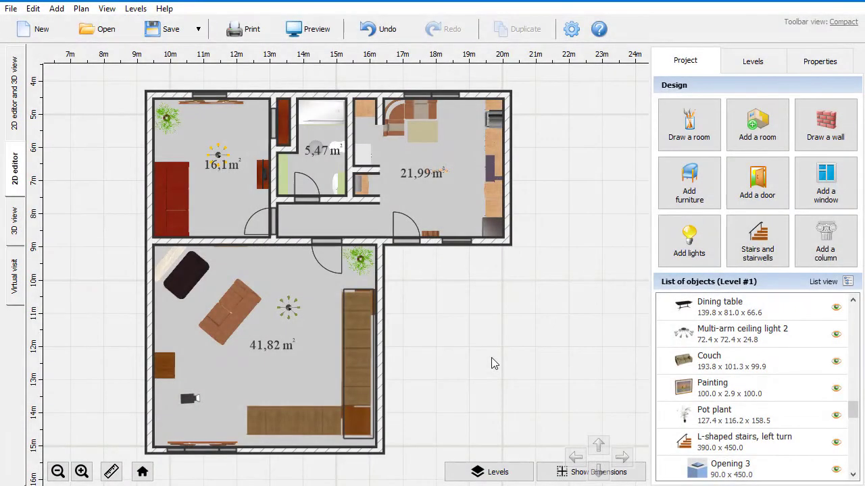
Check the save options without saving, then open the Print dialog showing the floor plan on A4 portrait with 5 mm margins.
{"action": "left_click", "coordinate": [199, 29]}
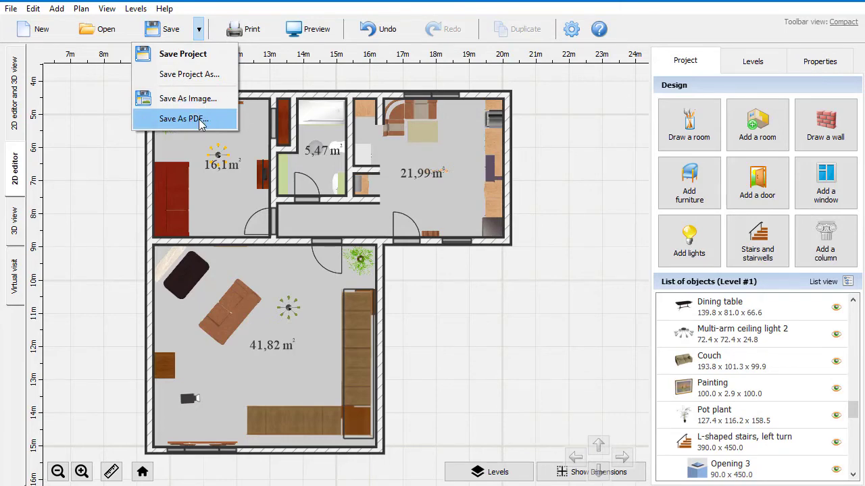
{"action": "left_click", "coordinate": [108, 170]}
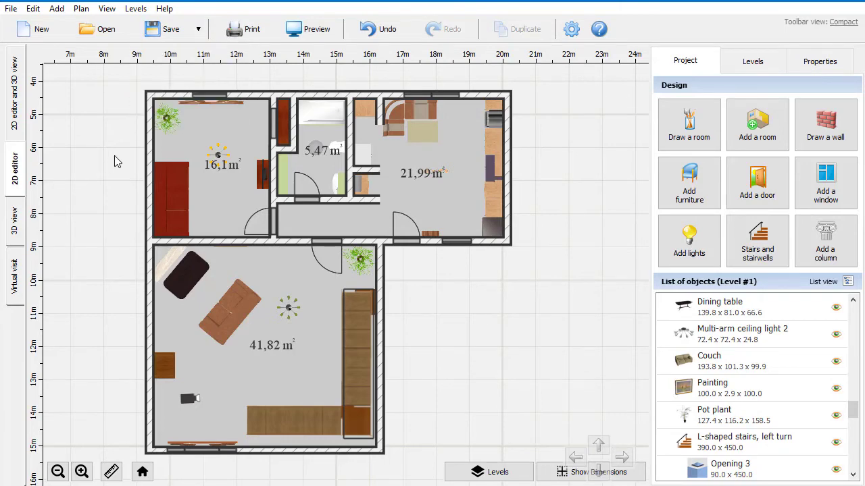
{"action": "left_click", "coordinate": [251, 29]}
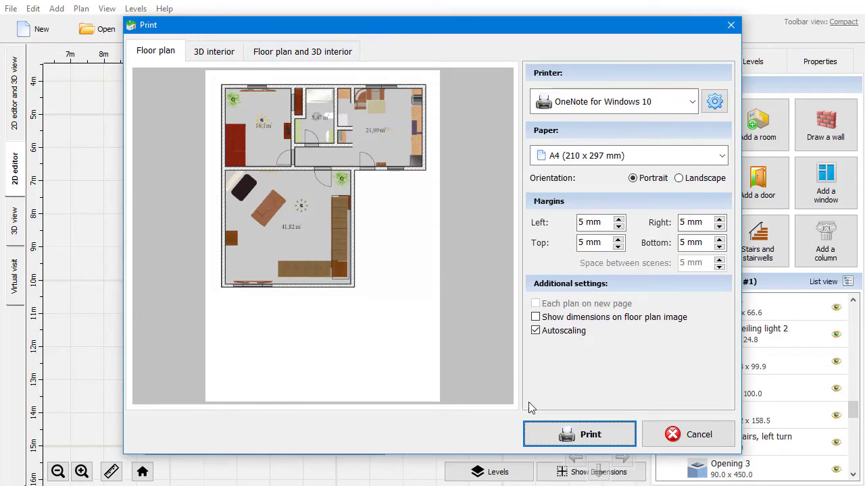